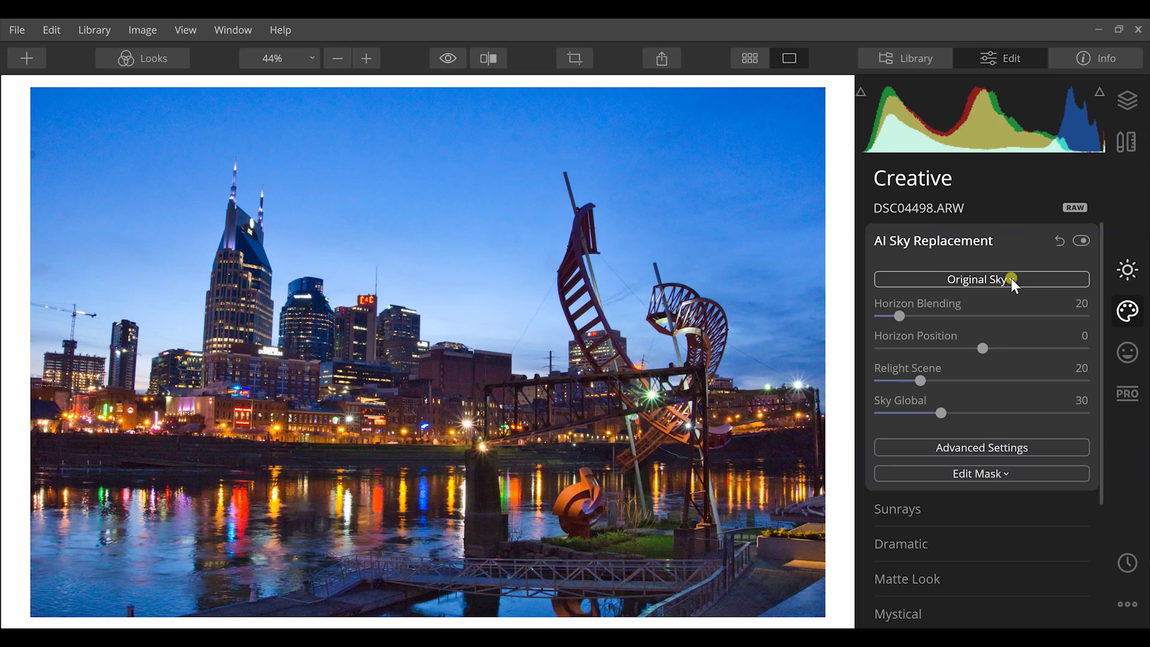
- Pick Dramatic Sunset 7 from the sky list as the replacement sky
click(1011, 278)
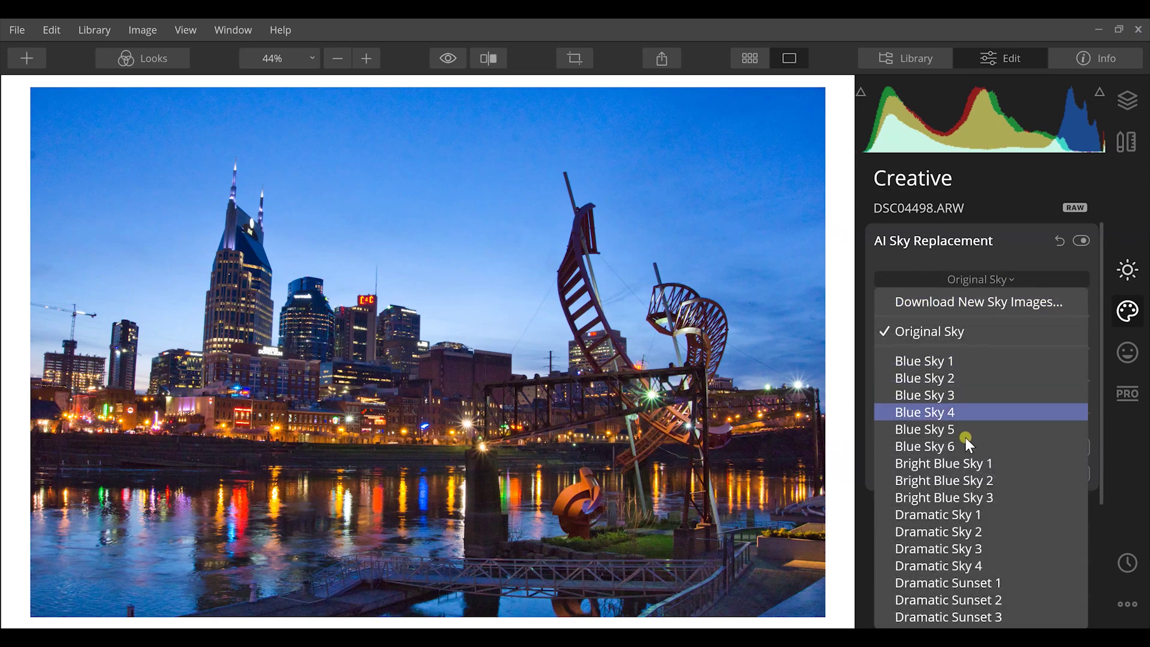
scroll(962, 506, down, 5)
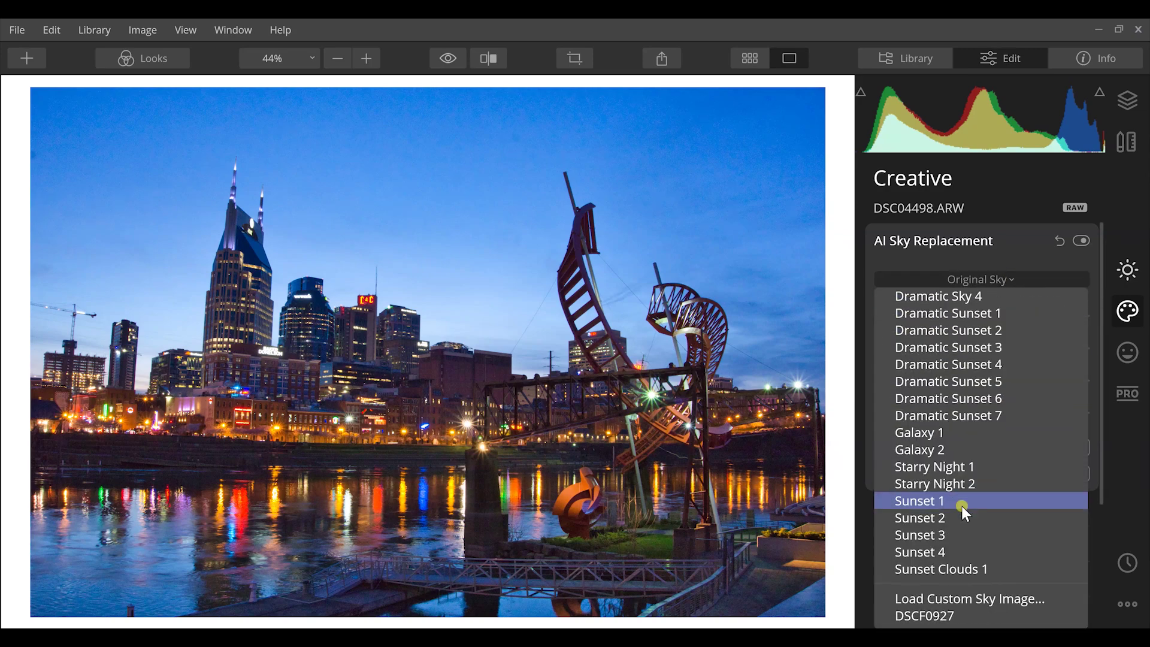
click(937, 419)
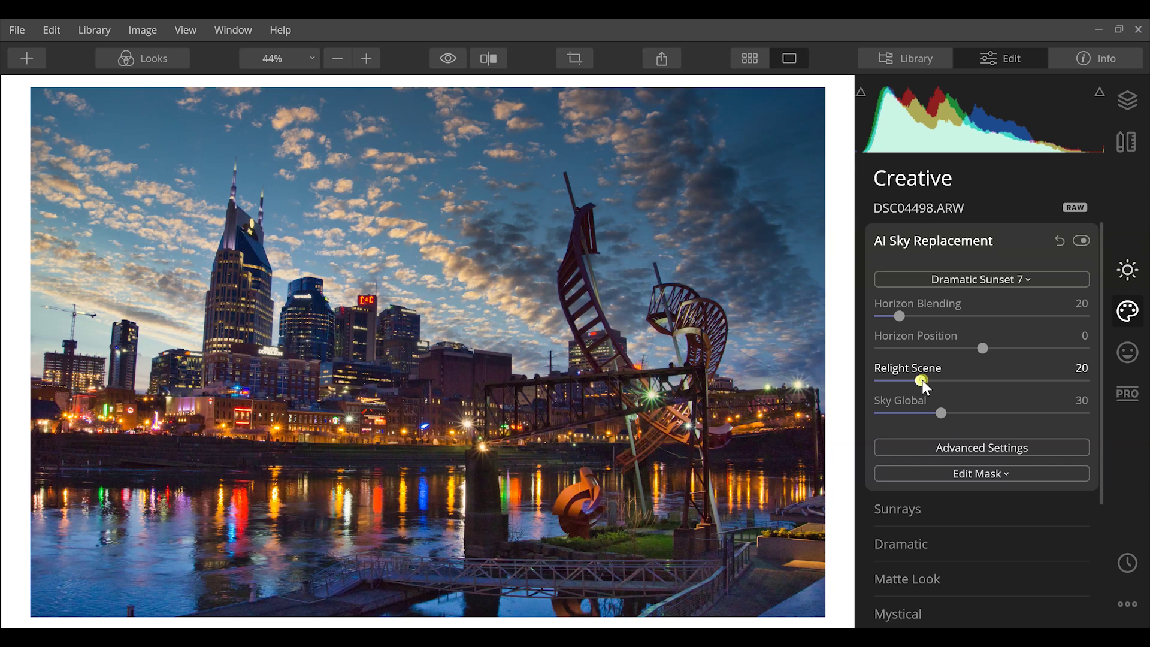
- Set Relight Scene to 35 to brighten the foreground under the new sky
drag(923, 381, 953, 383)
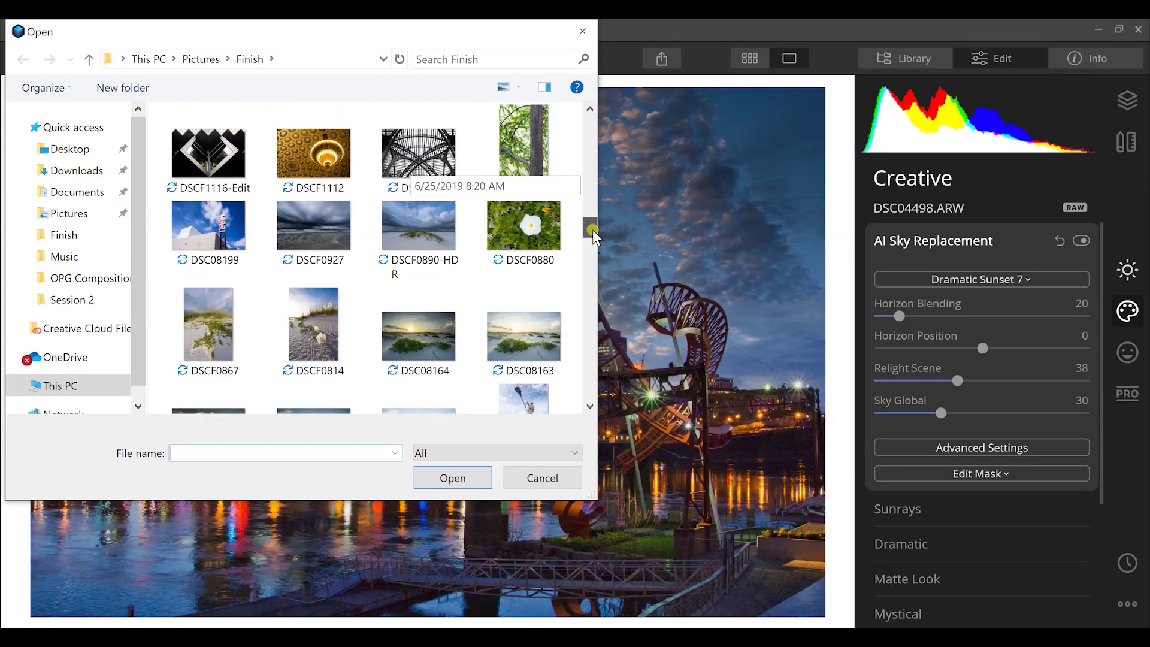
- Load DSCF0927 from the Finish folder as the custom sky image
click(302, 241)
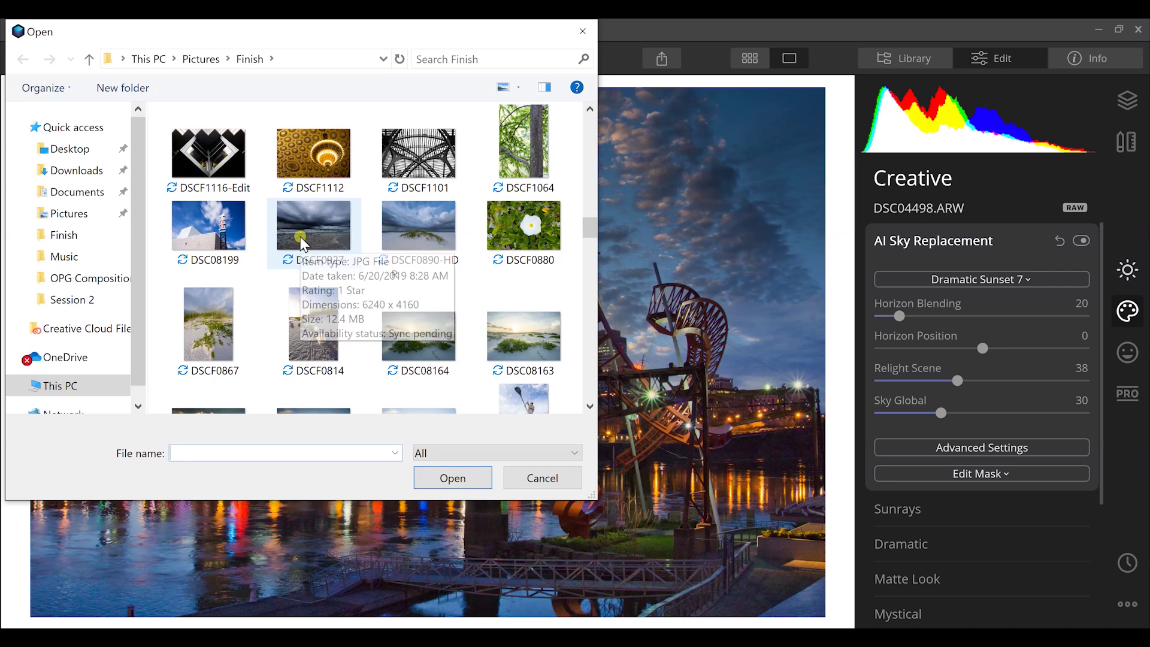
double_click(304, 235)
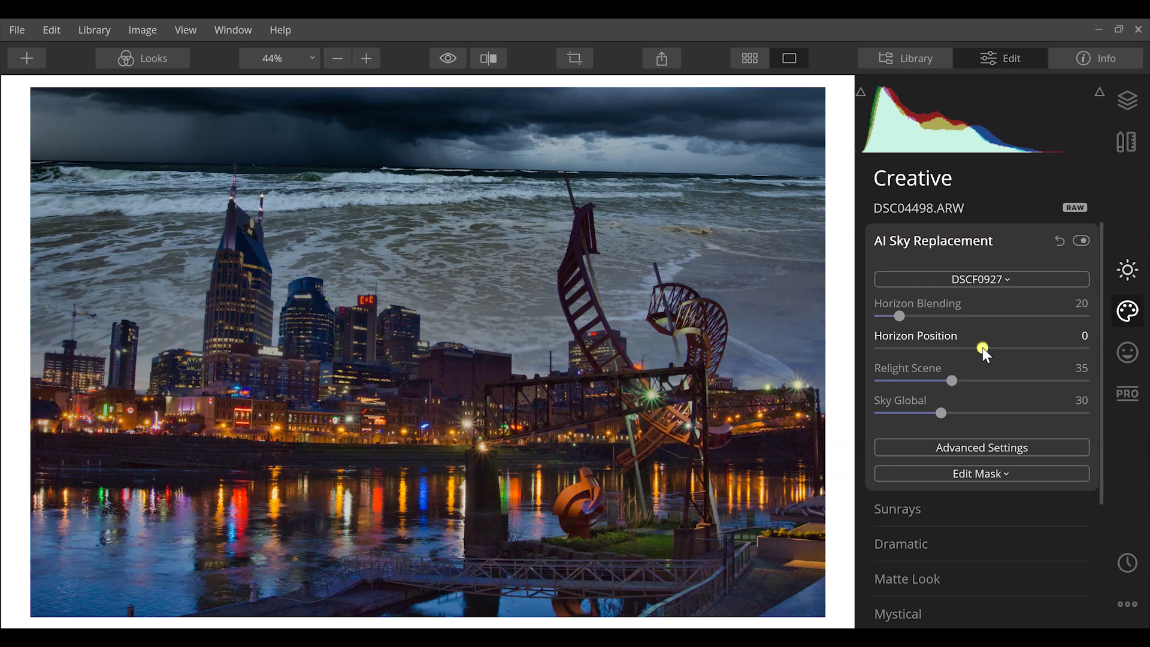
- Set the custom sky's Horizon Position to -100 so storm clouds fill the frame
drag(983, 348, 830, 350)
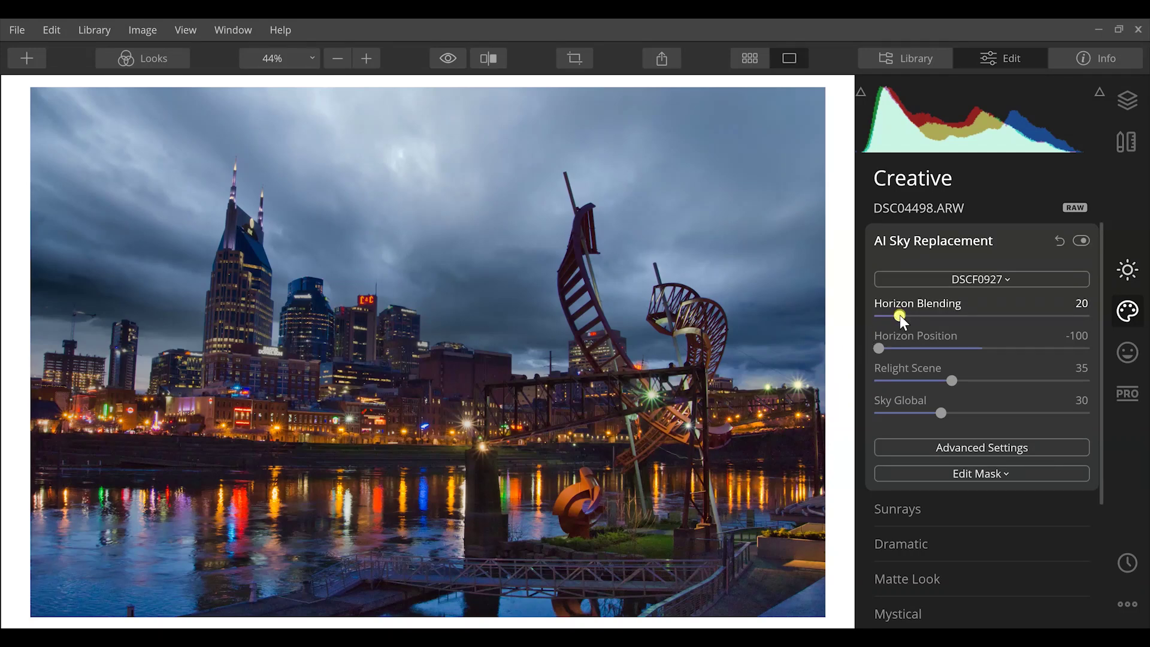
- Set Horizon Blending to 40 and raise Sky Global to 46
drag(901, 317, 922, 317)
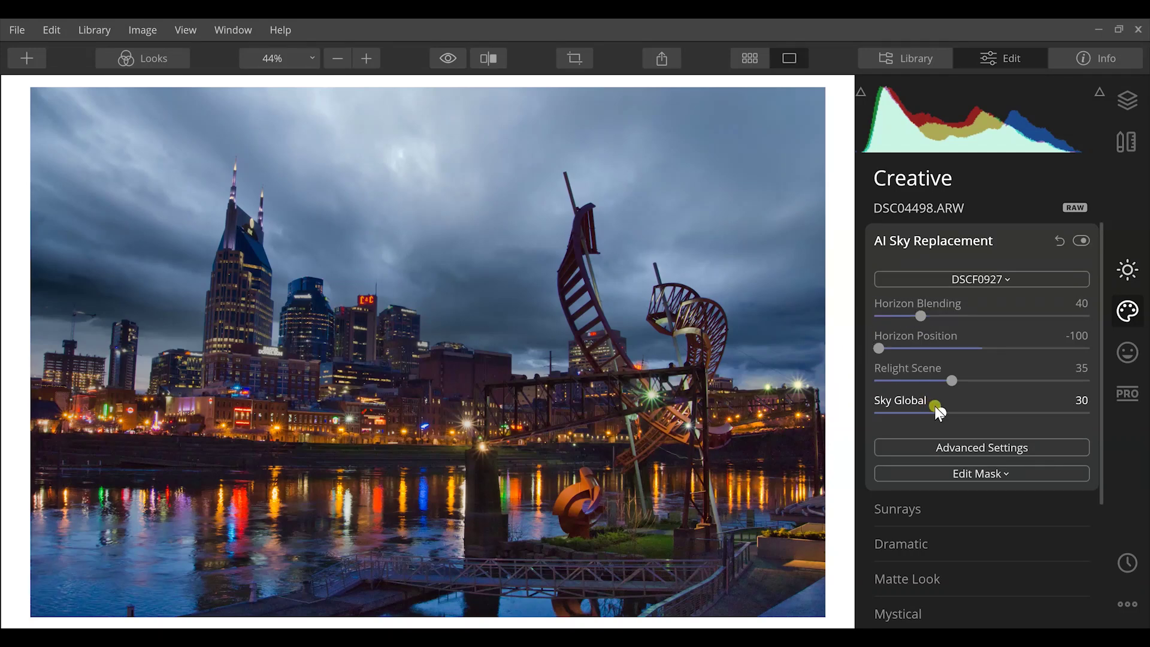
drag(940, 415, 976, 417)
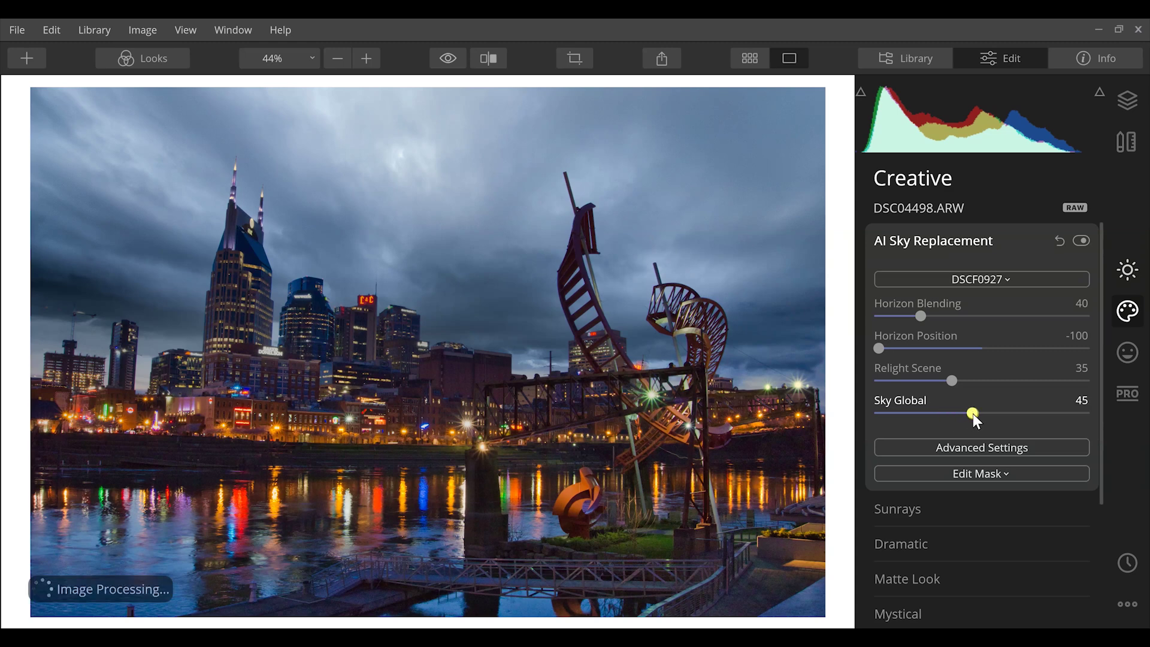